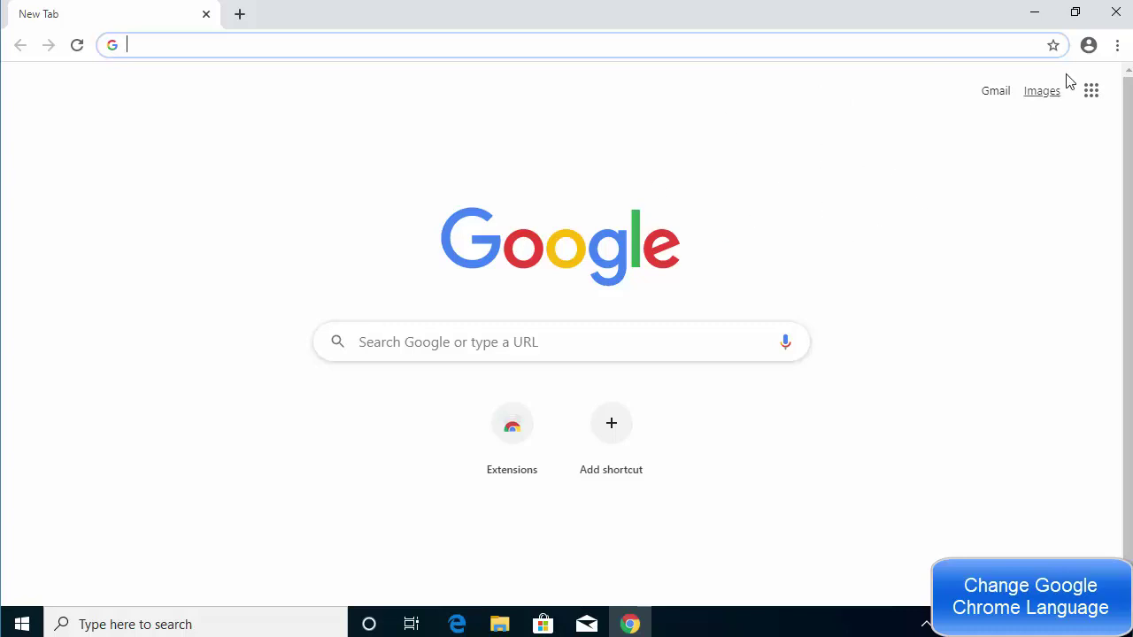
- Open Chrome's three-dot Customize and control menu on the New Tab page
click(1116, 53)
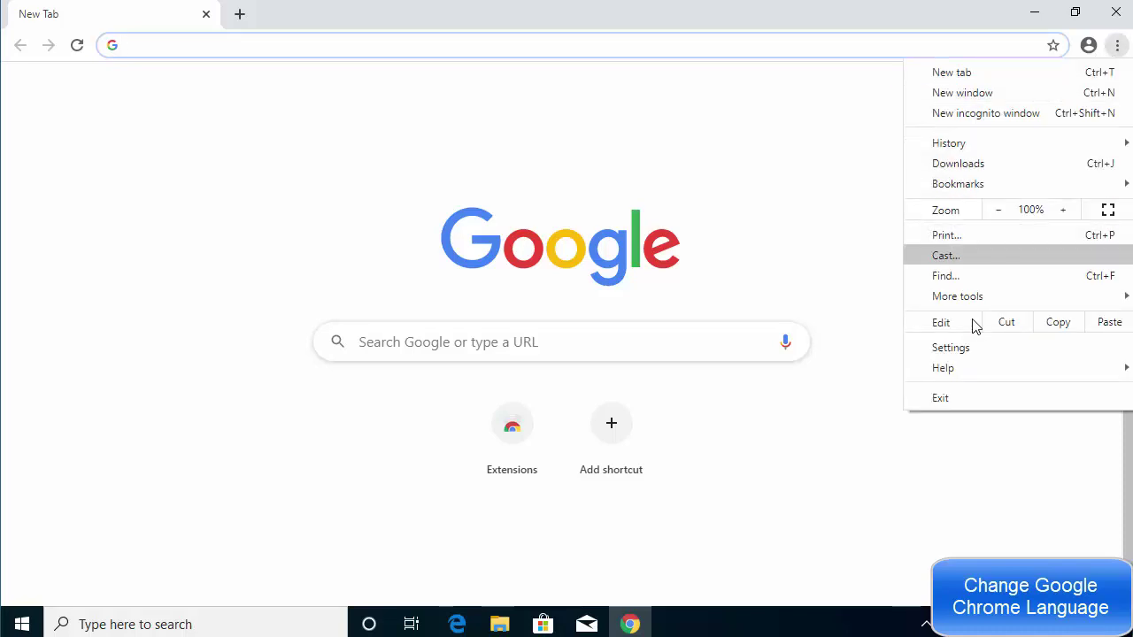
click(951, 347)
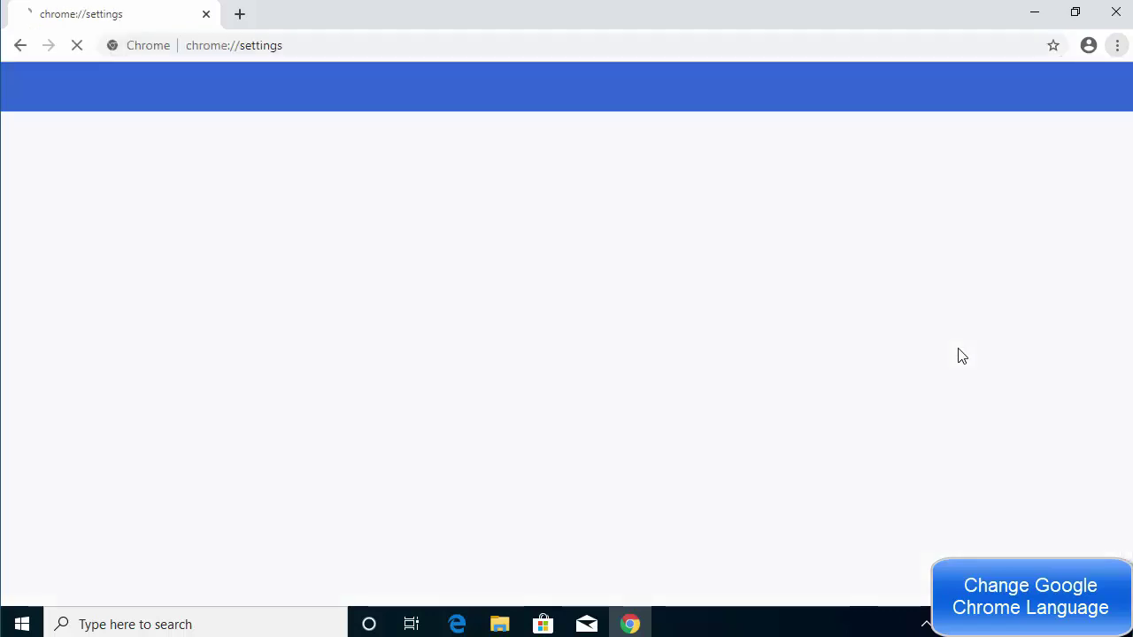
click(1117, 50)
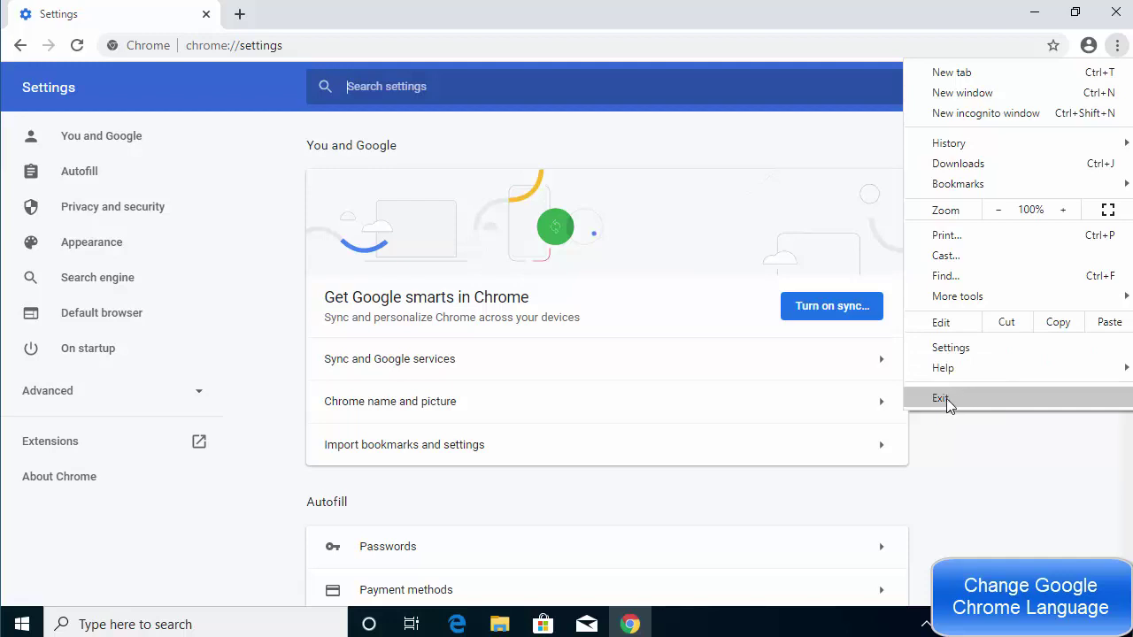
mouse_move(936, 372)
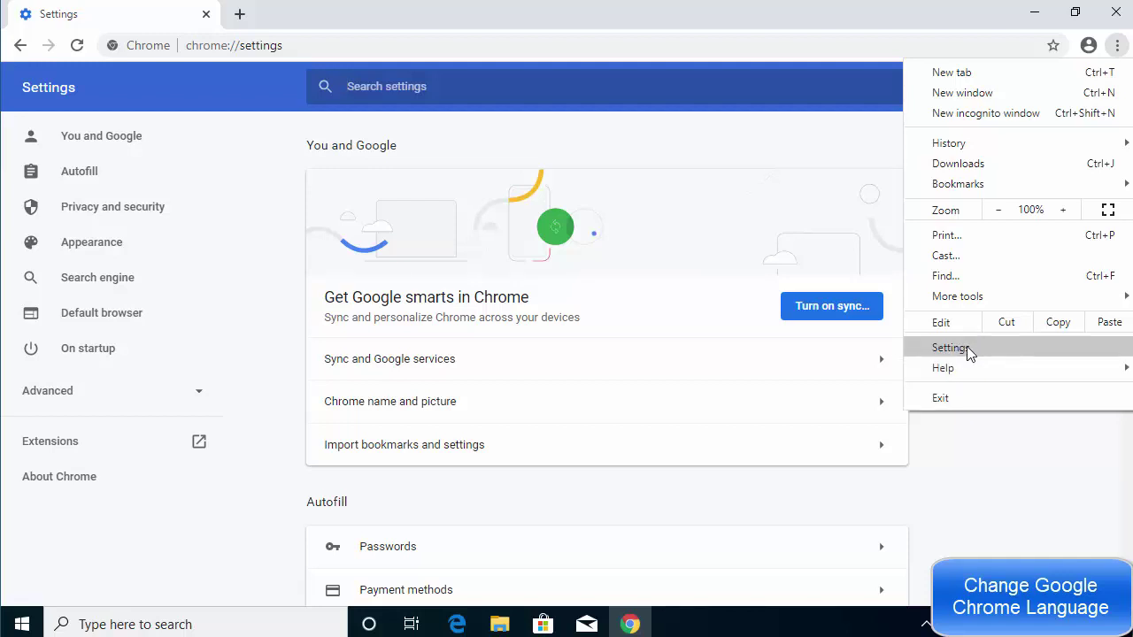
click(929, 478)
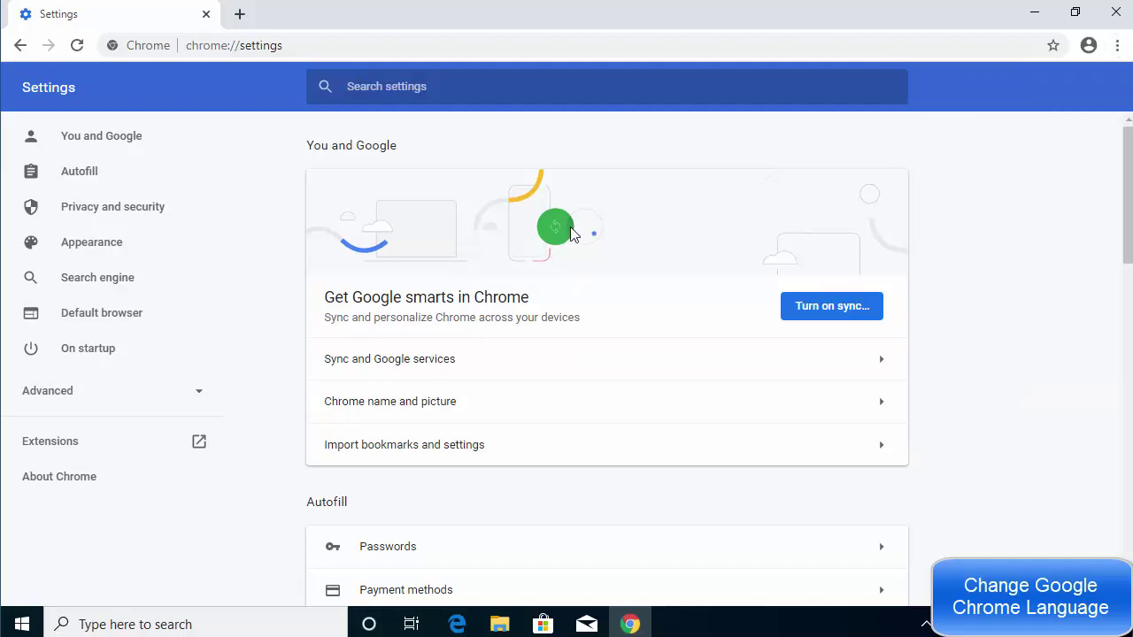
- Scroll down Settings to the On startup section and the Advanced button
scroll(572, 233, down, 1)
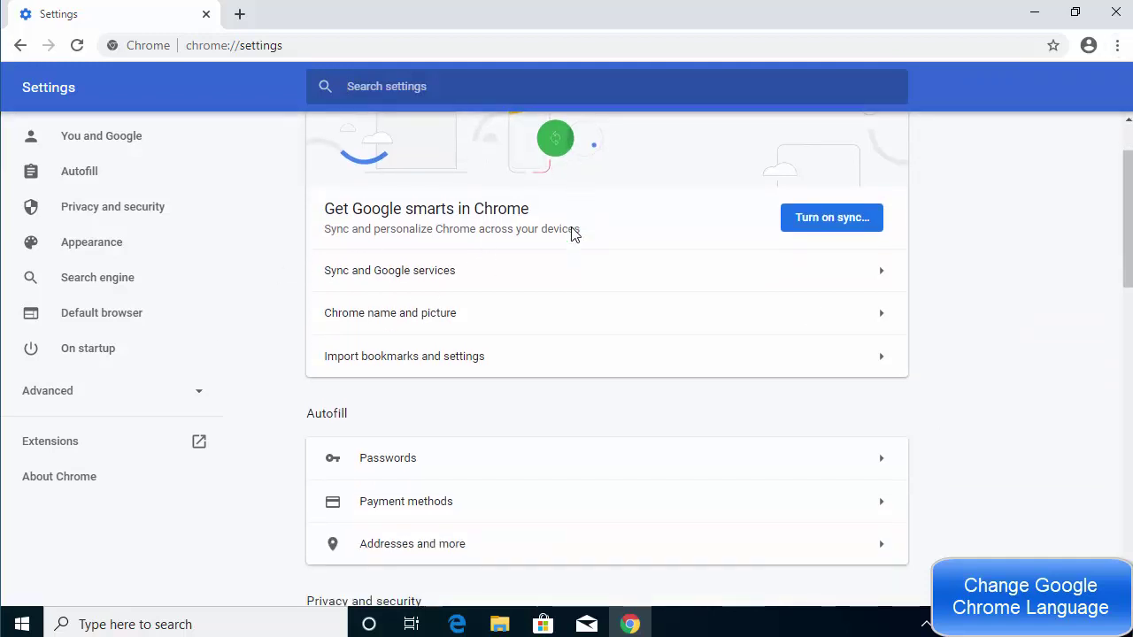
scroll(572, 230, down, 6)
scroll(572, 227, down, 6)
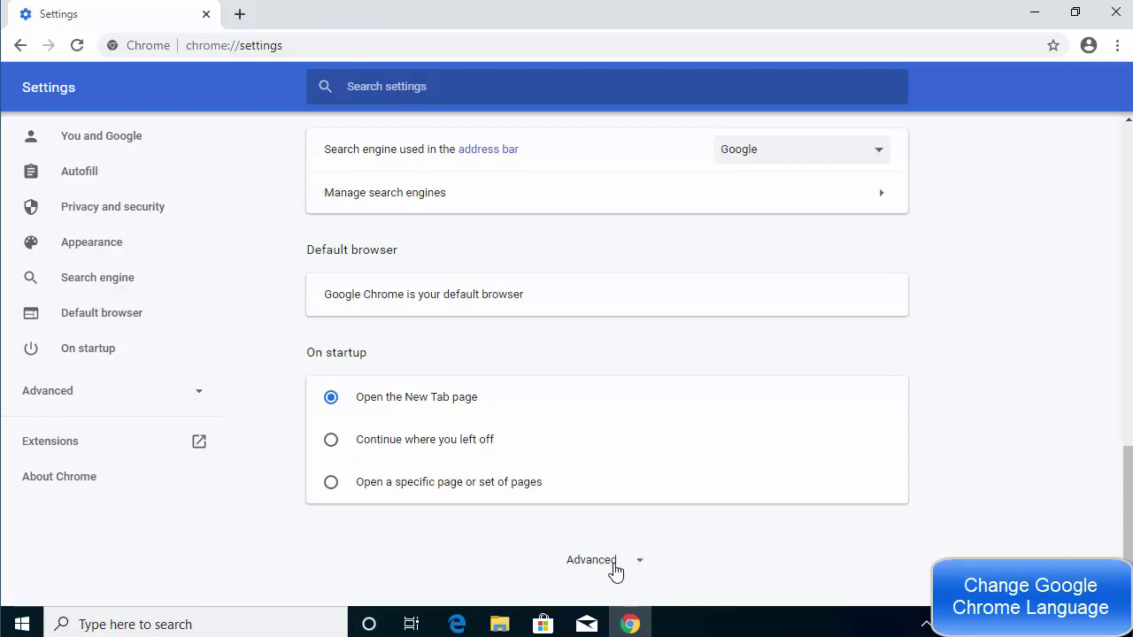
scroll(637, 560, down, 1)
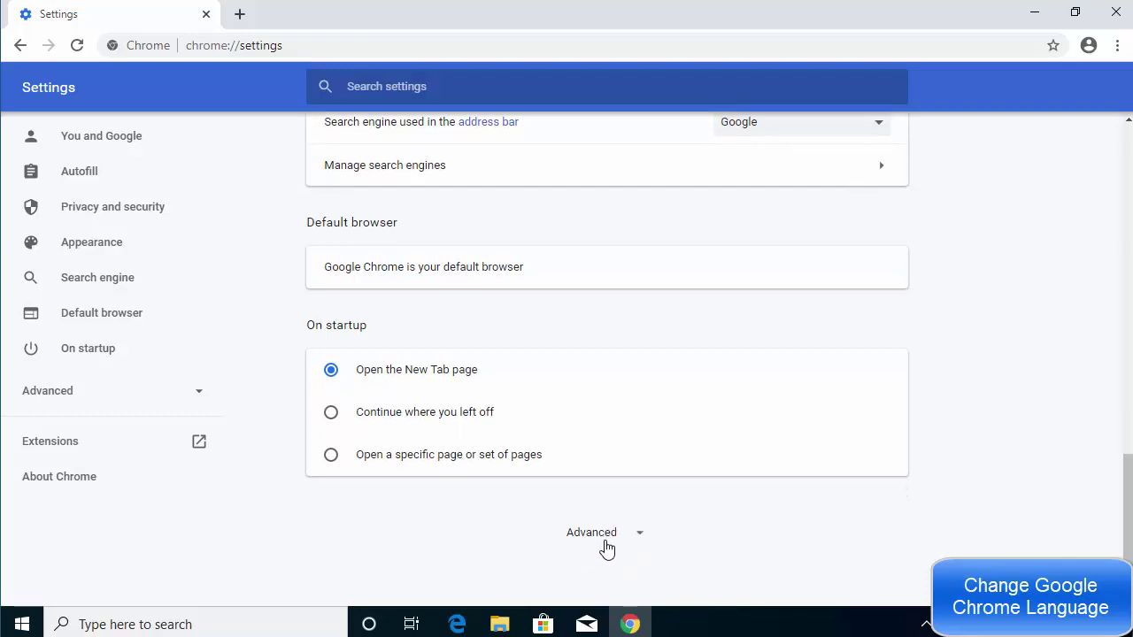
- Expand Advanced settings, check the download location, and return to the Languages section
click(605, 541)
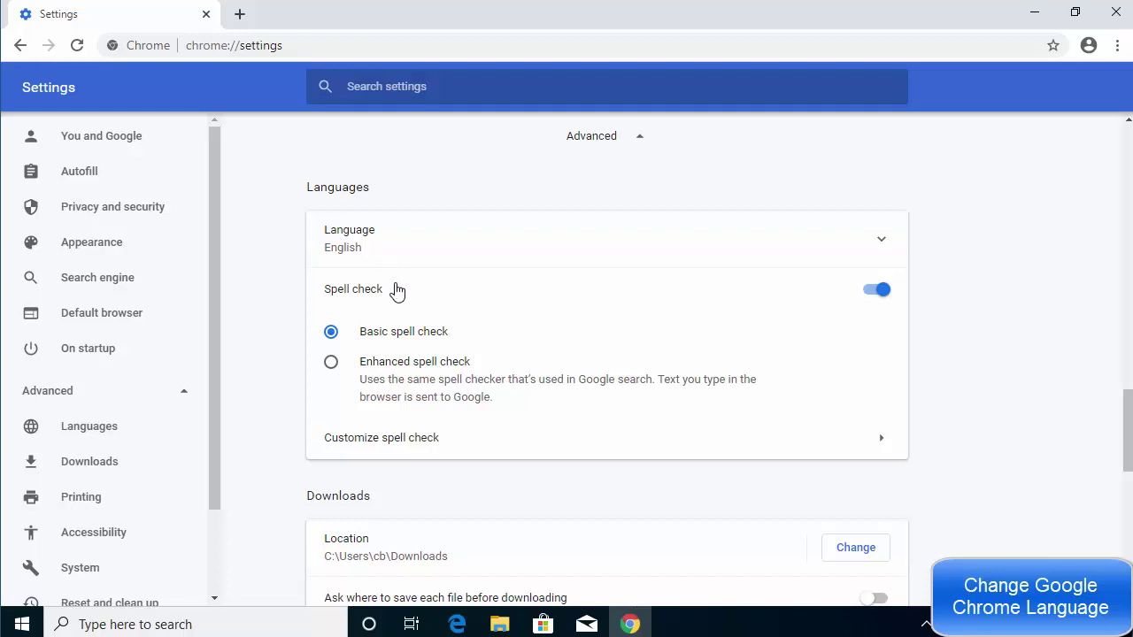
scroll(401, 299, down, 1)
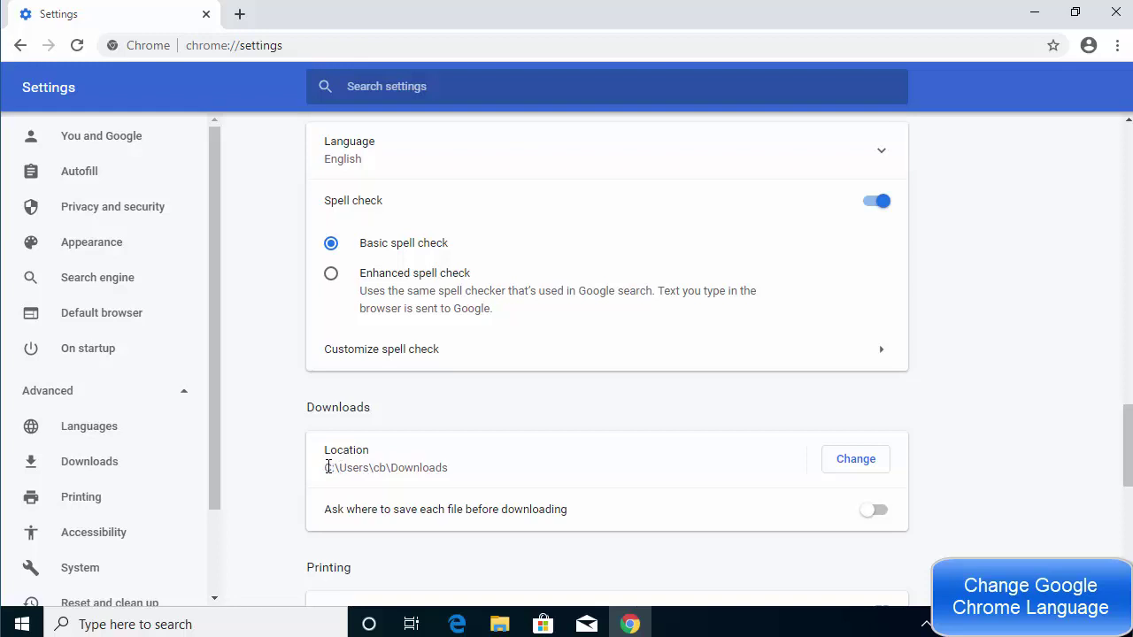
drag(346, 471, 452, 476)
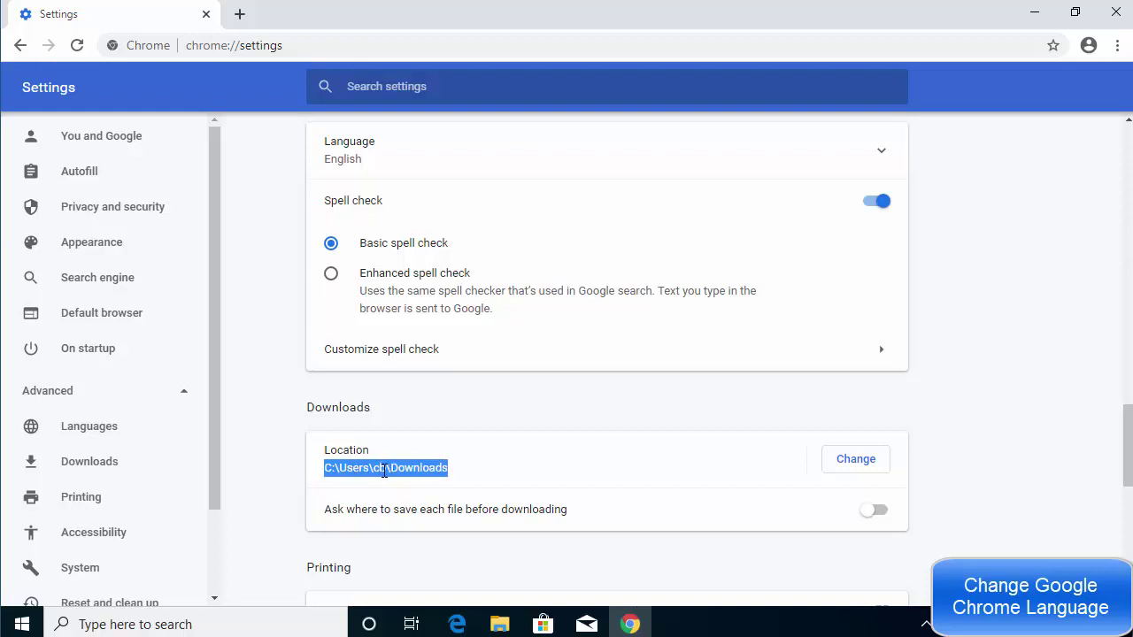
scroll(434, 323, up, 2)
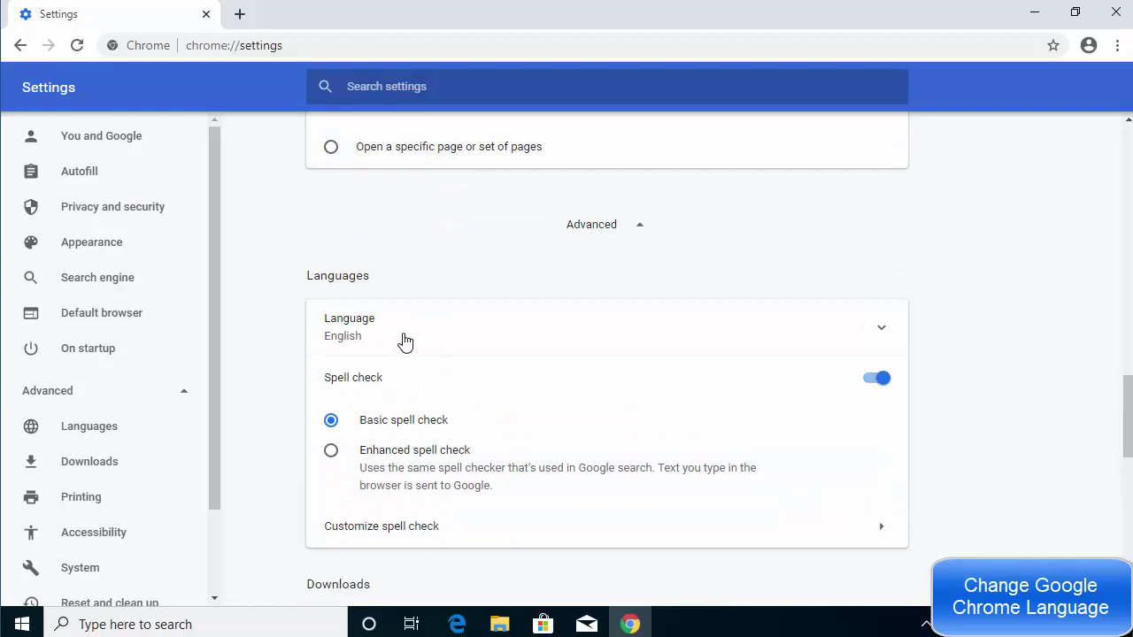
- Expand the Language row to list English (United States) and English
click(407, 339)
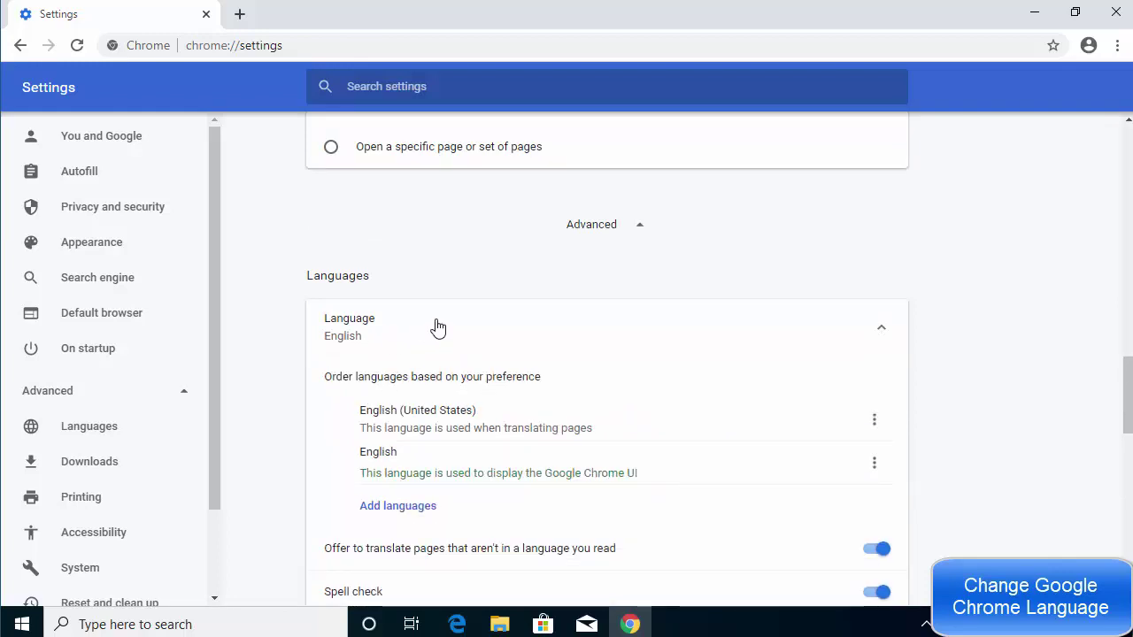
scroll(452, 327, down, 1)
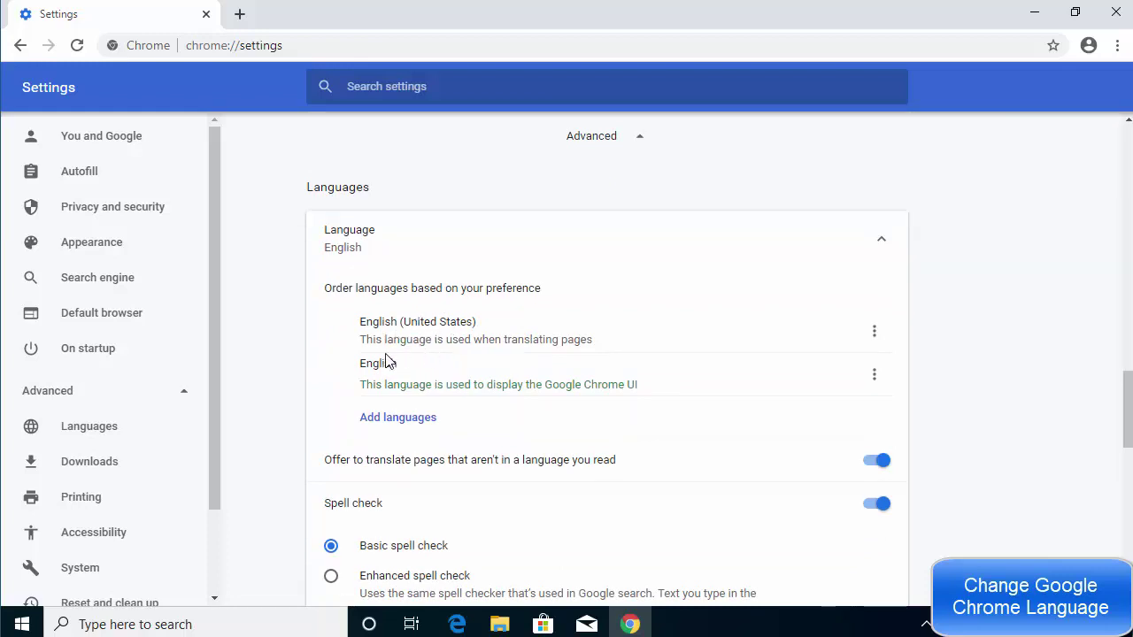
- Add German - Deutsch as a third preferred language below the two English entries
click(389, 427)
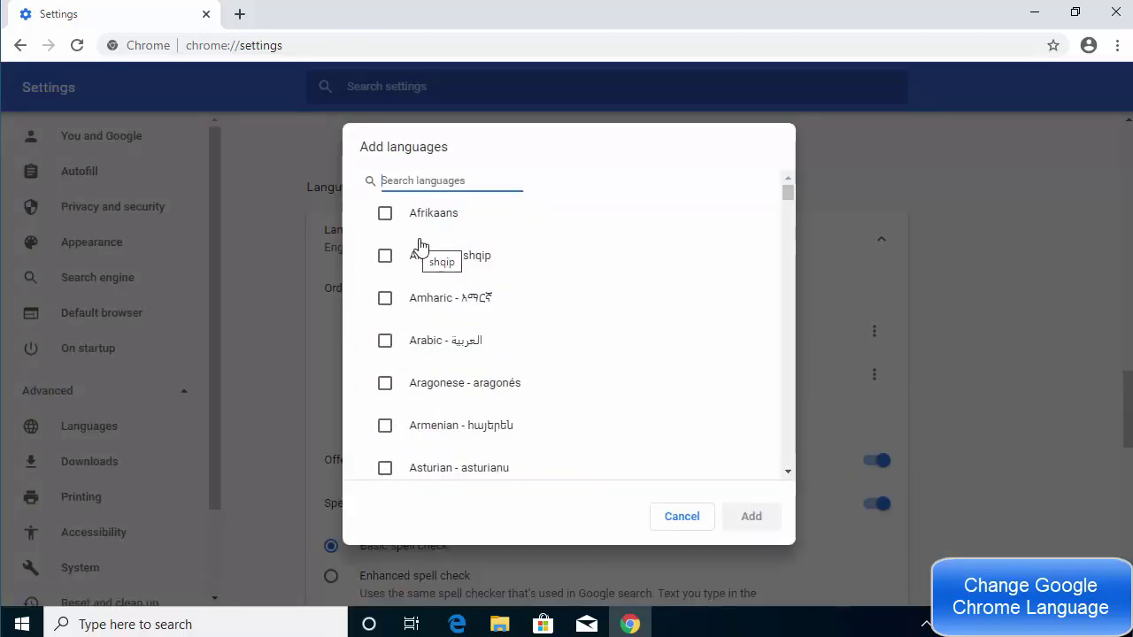
scroll(402, 275, down, 1)
scroll(399, 307, down, 3)
scroll(399, 310, down, 10)
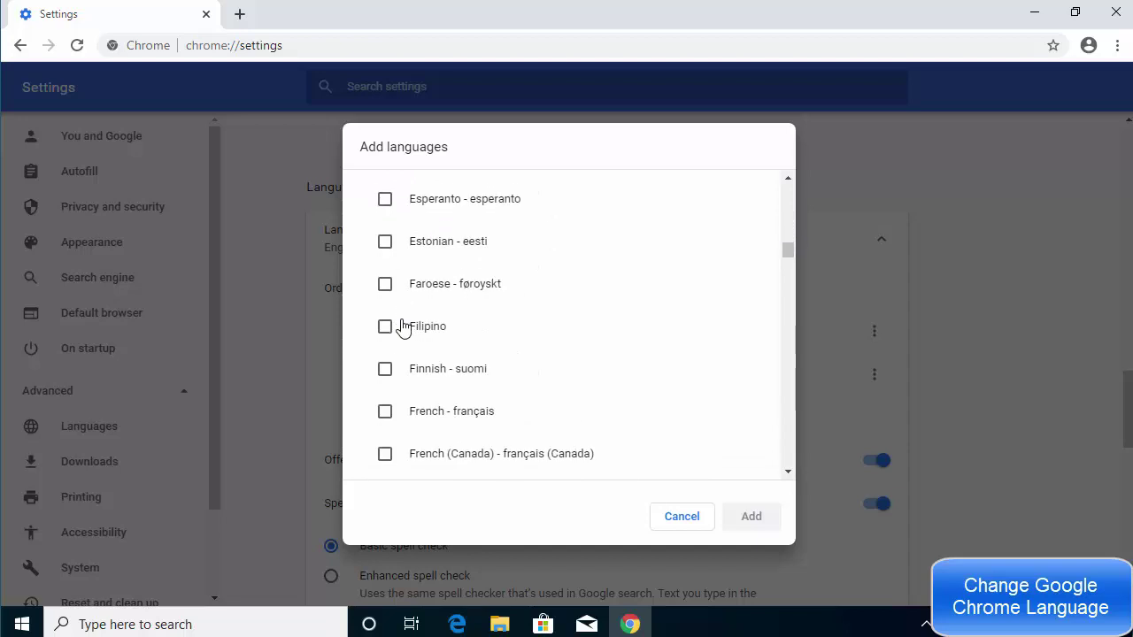
scroll(401, 328, down, 2)
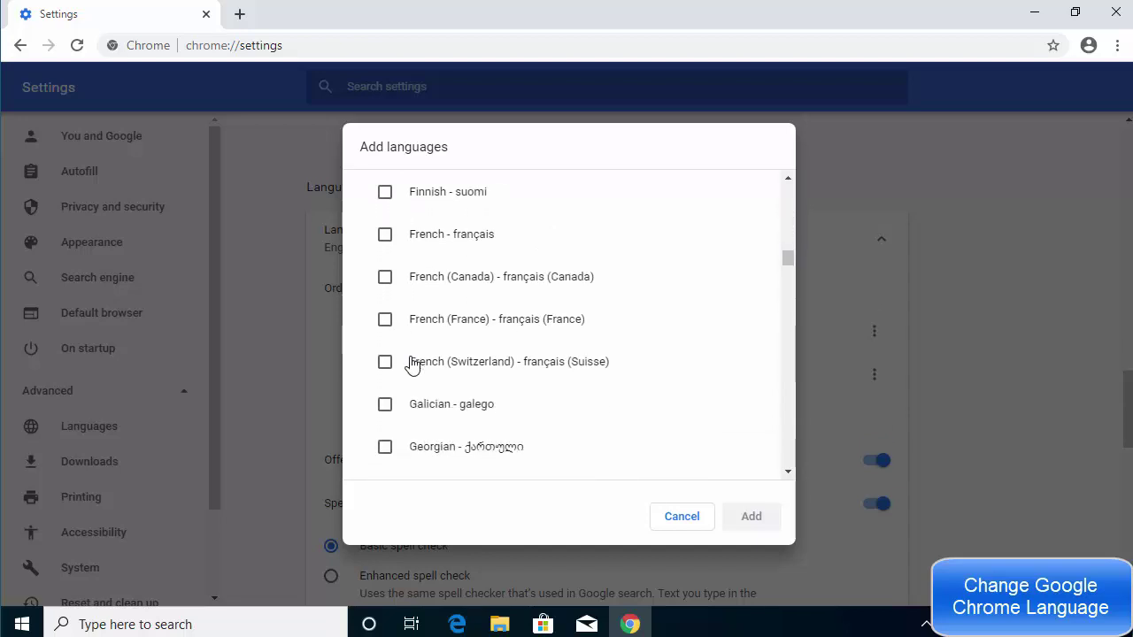
scroll(411, 363, down, 1)
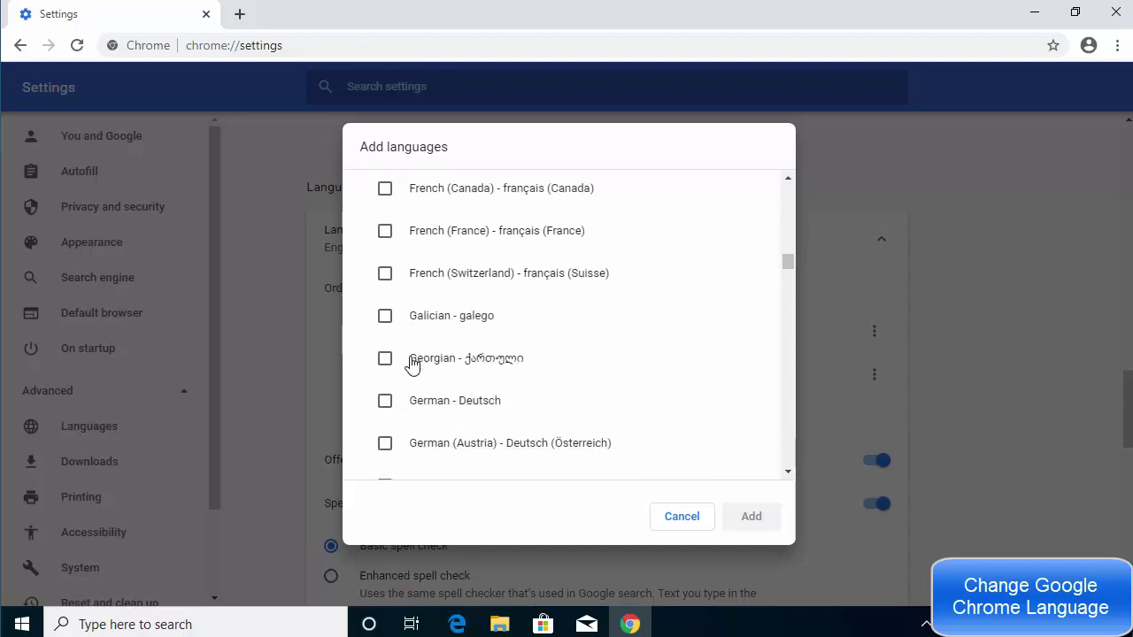
click(403, 400)
click(767, 524)
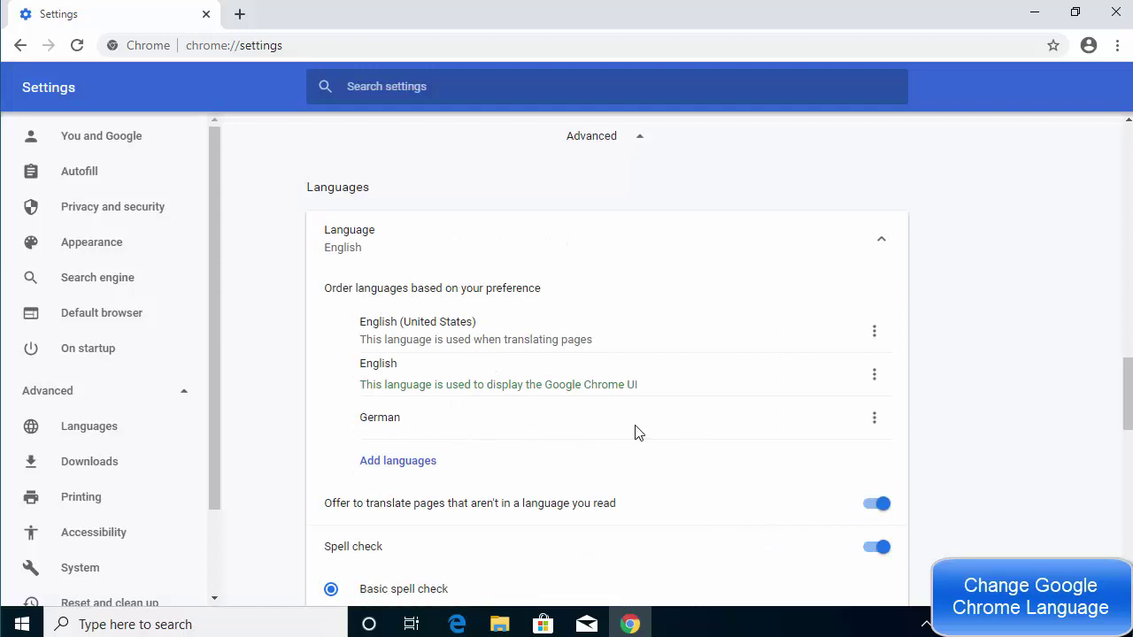
- Turn on Display Google Chrome in this language for the German entry
click(874, 419)
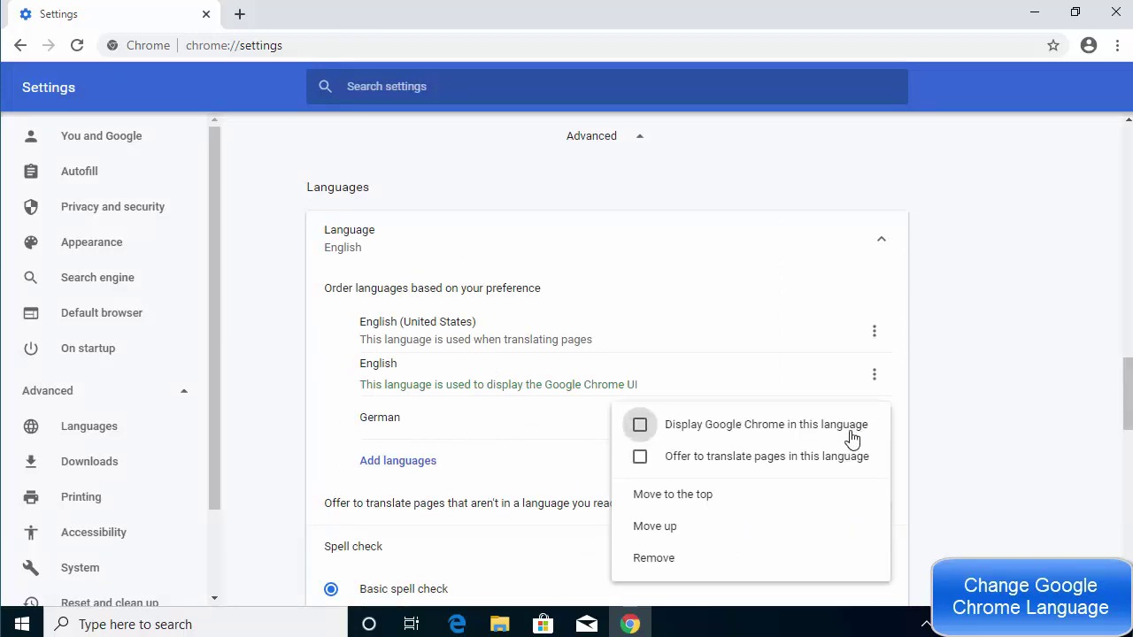
click(922, 423)
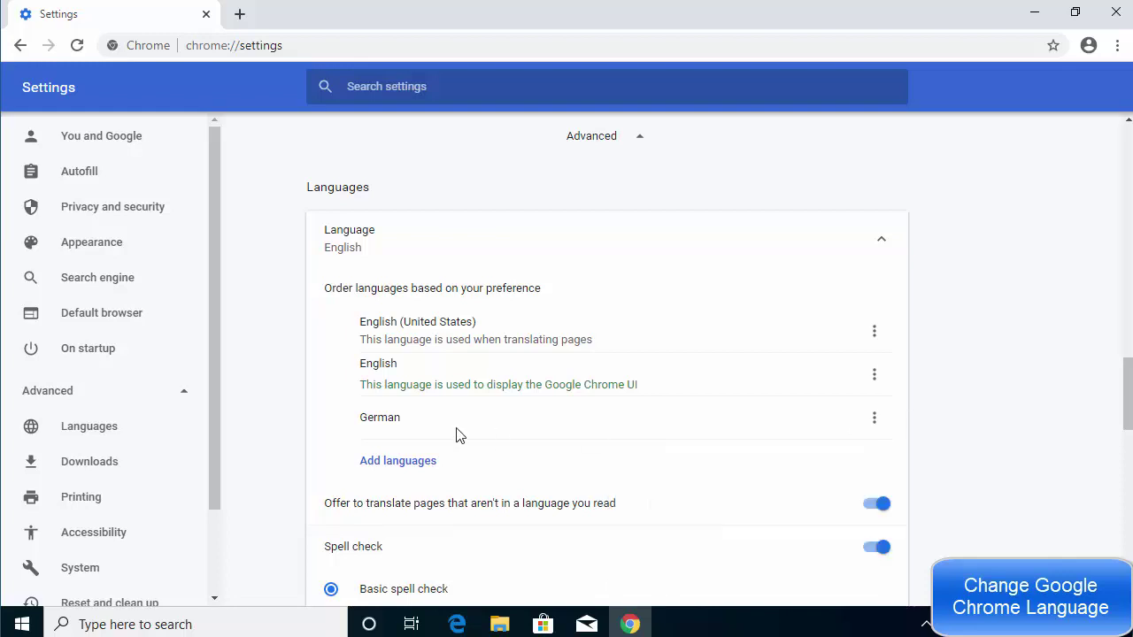
click(875, 419)
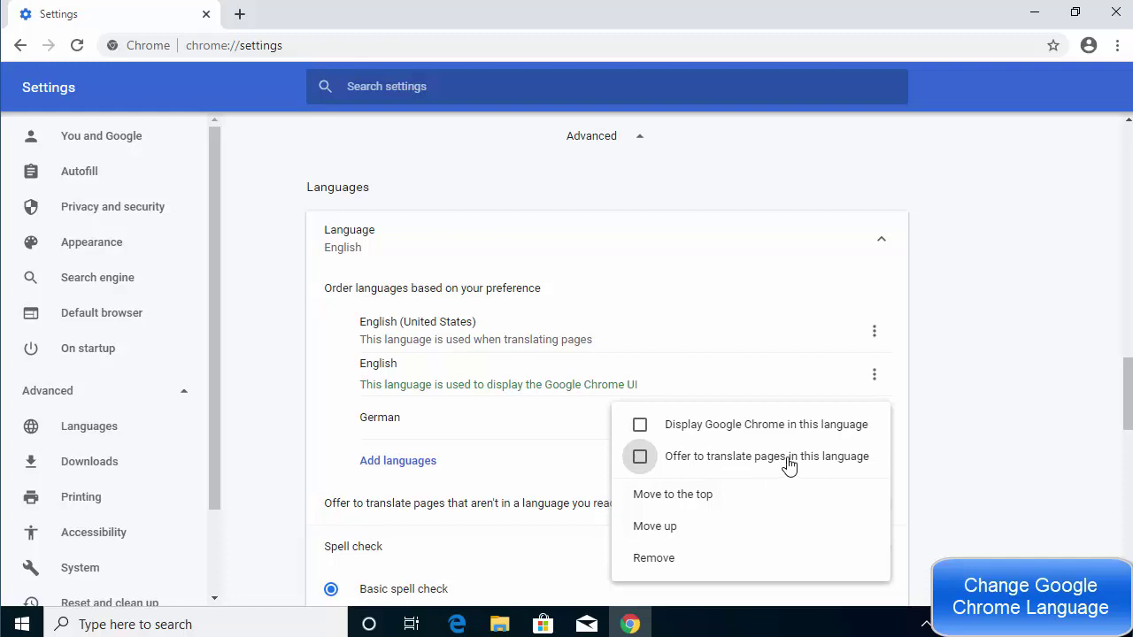
click(640, 428)
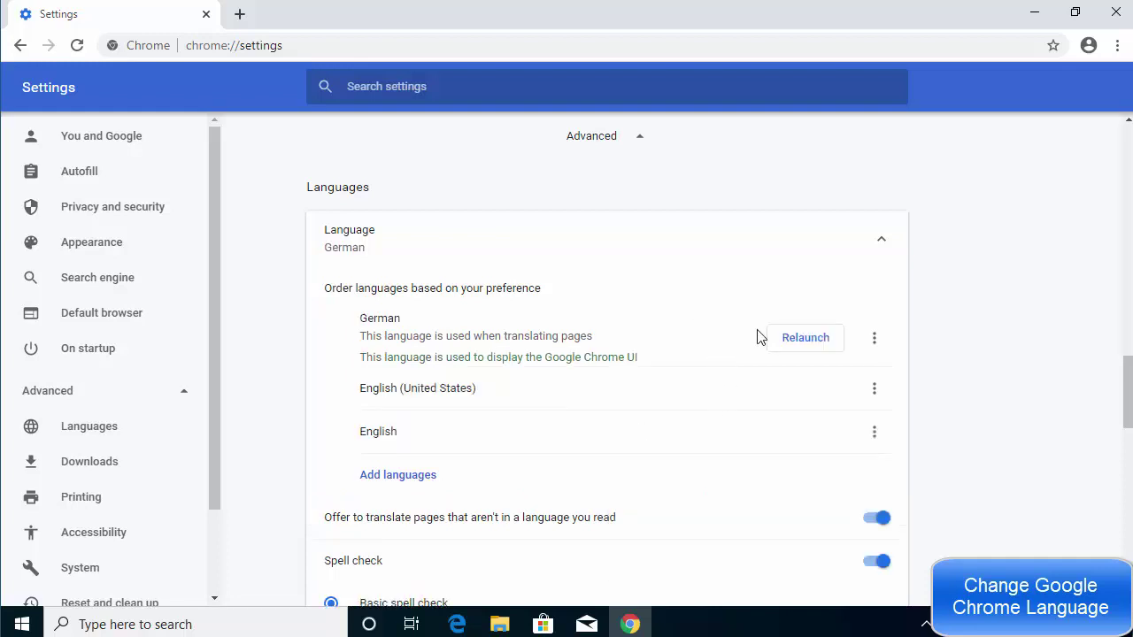
- Relaunch Chrome in German and open a new Neuer Tab page
click(802, 340)
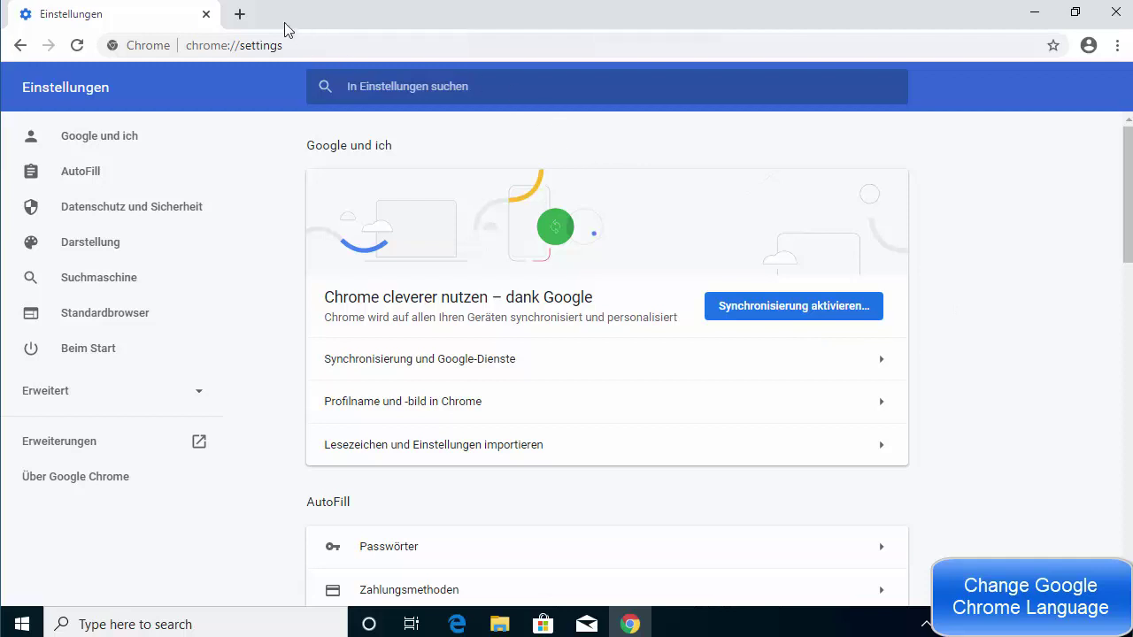
click(240, 14)
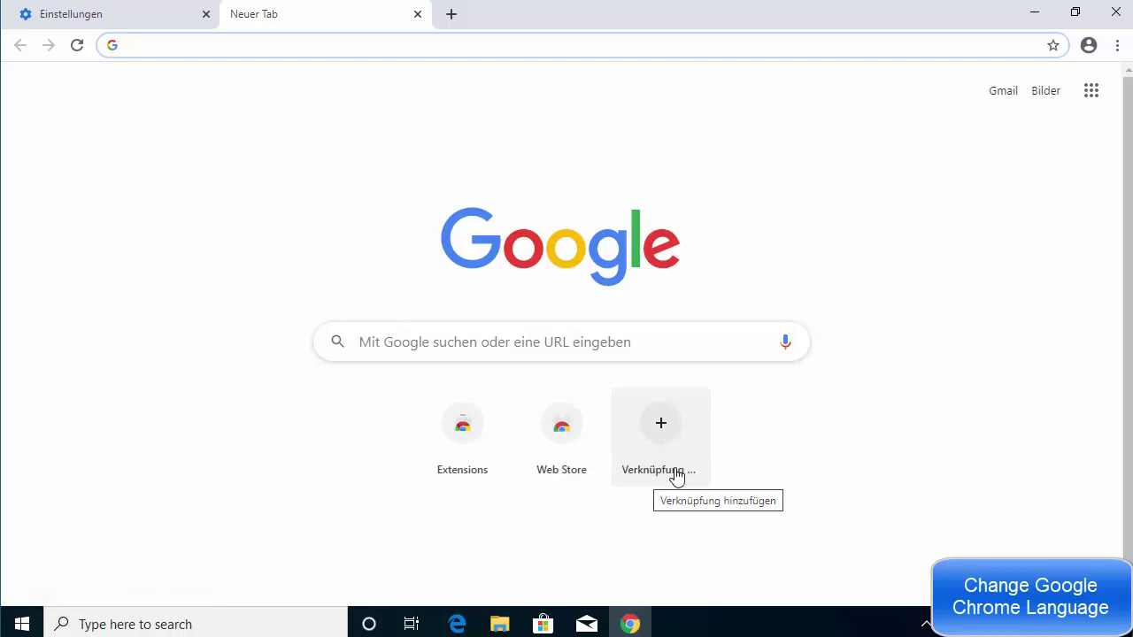
click(1117, 46)
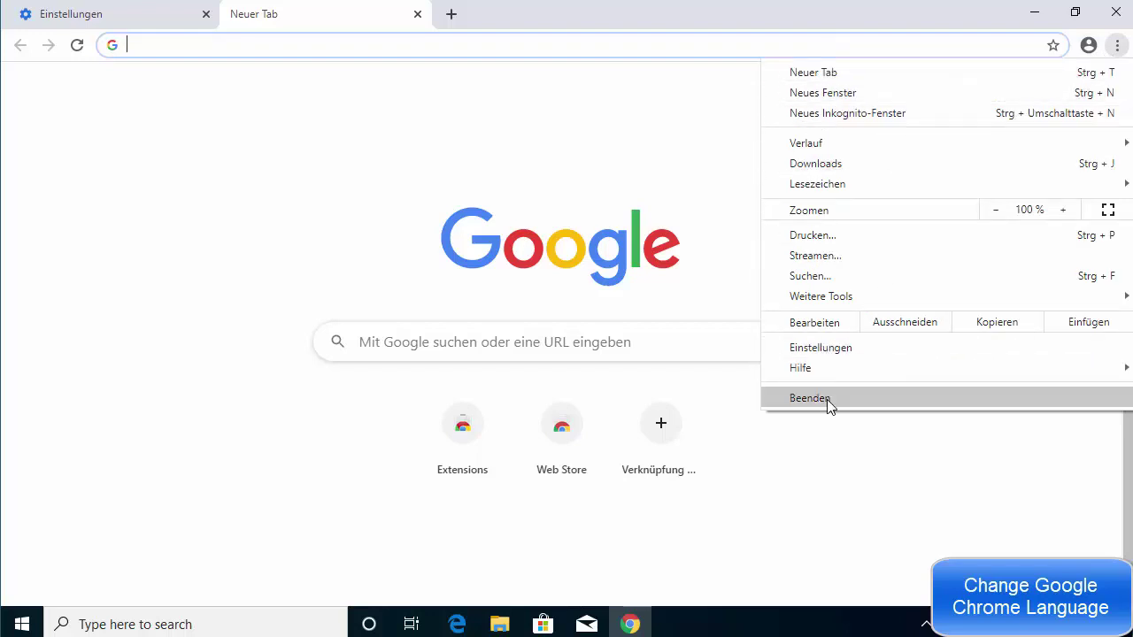
click(832, 435)
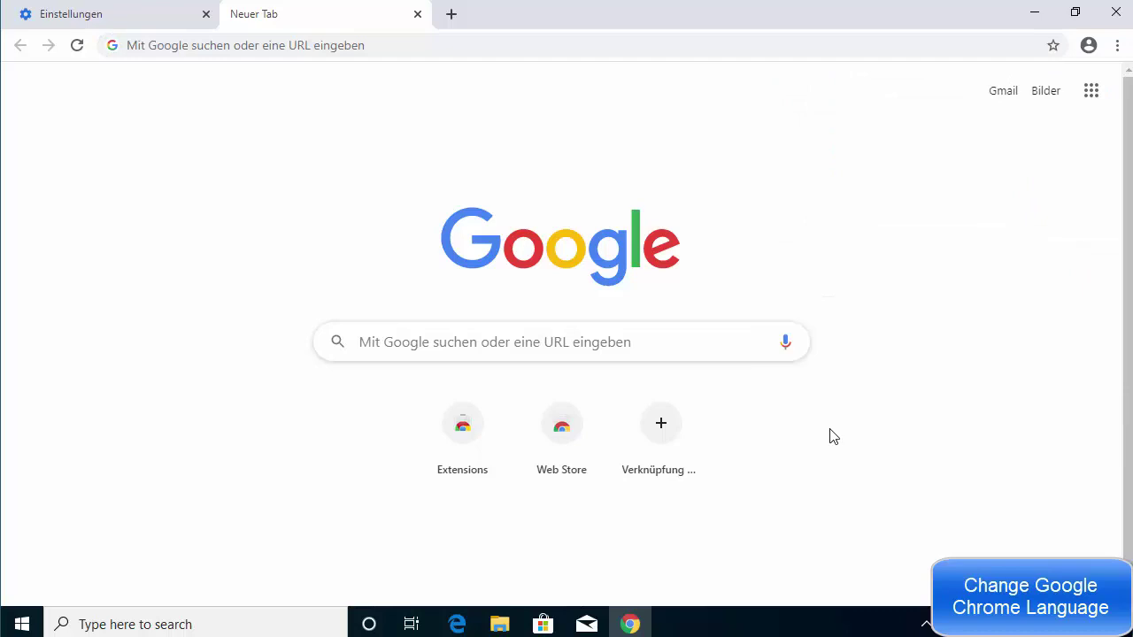